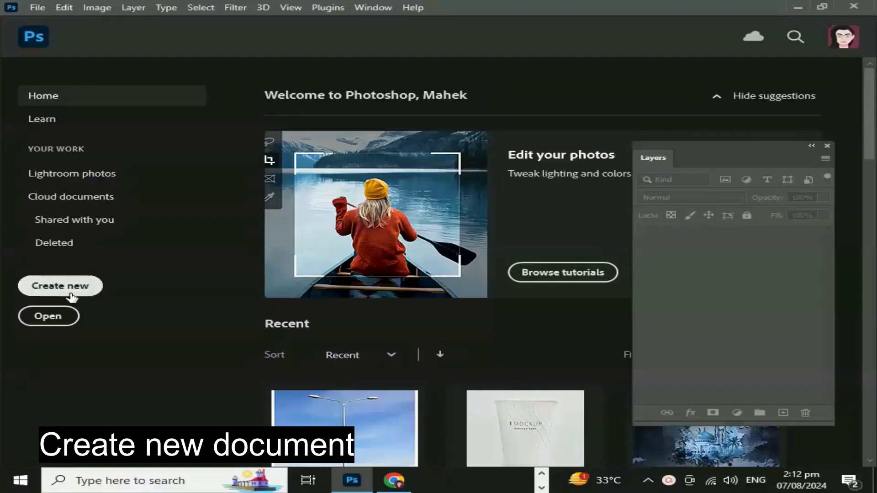
- Create a 1080 × 1080 px document named 'How to remove watermark' and copy Chrome's lake photo
{"action": "left_click", "coordinate": [71, 296]}
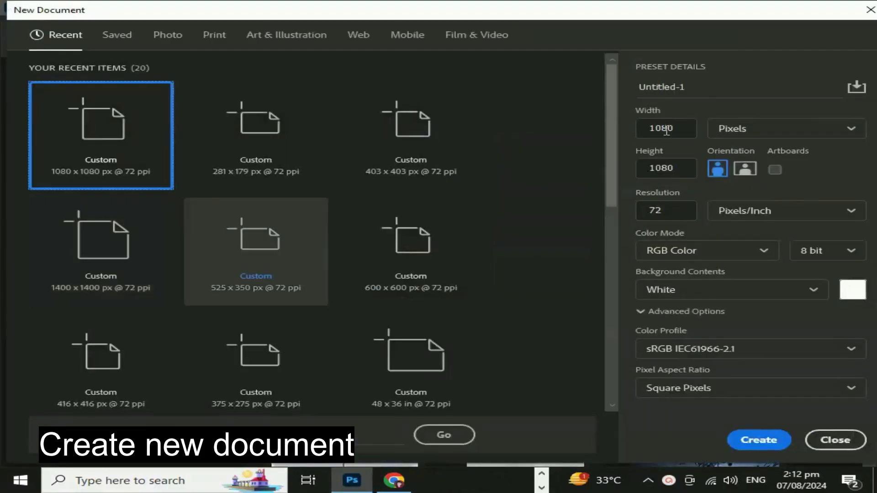
{"action": "left_click", "coordinate": [702, 88]}
{"action": "key", "text": "BackSpace"}
{"action": "key", "text": "BackSpace"}
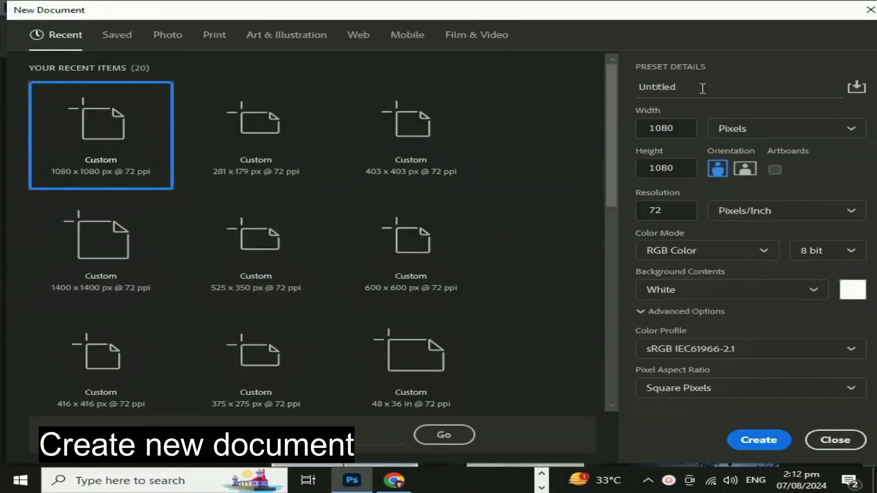
{"action": "left_click", "coordinate": [702, 88]}
{"action": "type", "text": "How to removw"}
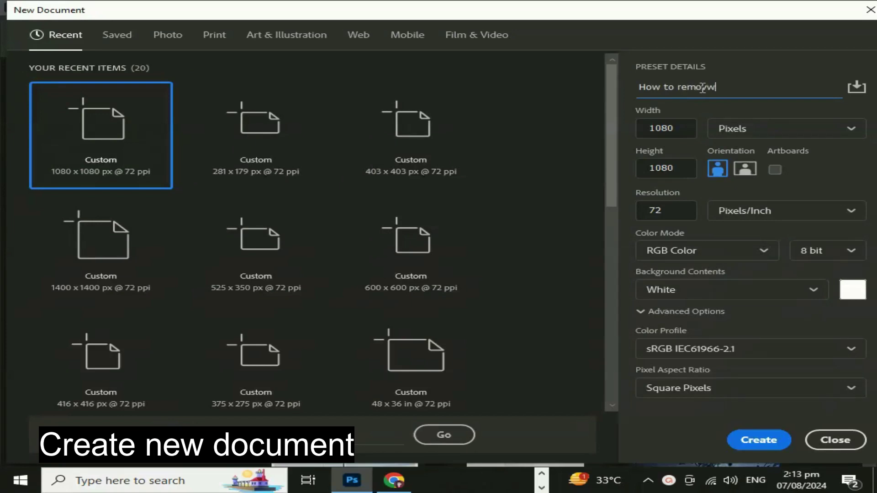
{"action": "key", "text": "BackSpace"}
{"action": "type", "text": "e water"}
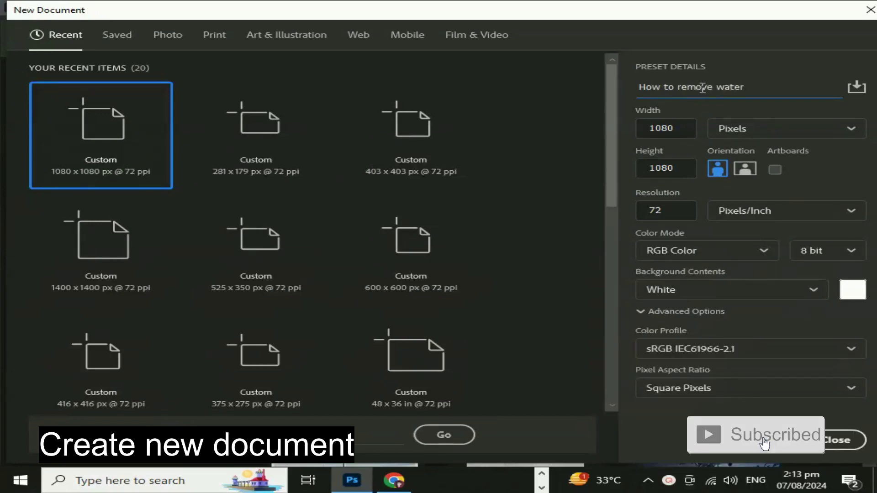
{"action": "type", "text": "k"}
{"action": "key", "text": "Return"}
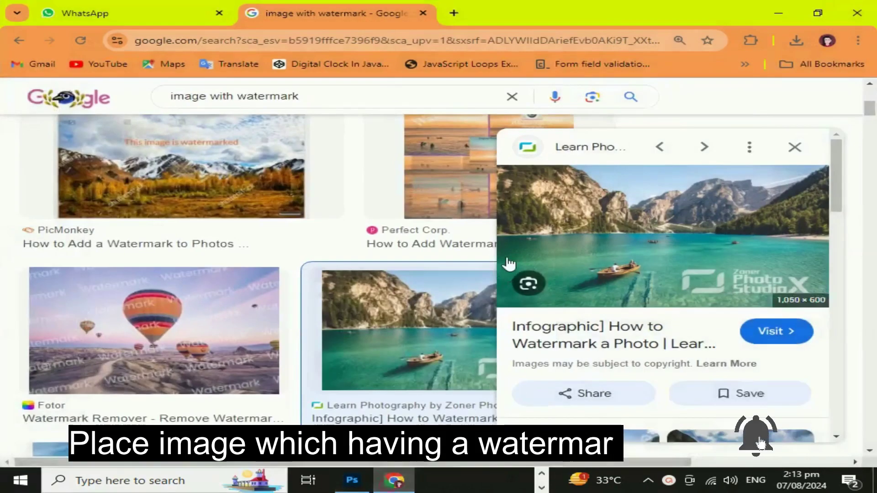
{"action": "right_click", "coordinate": [645, 254]}
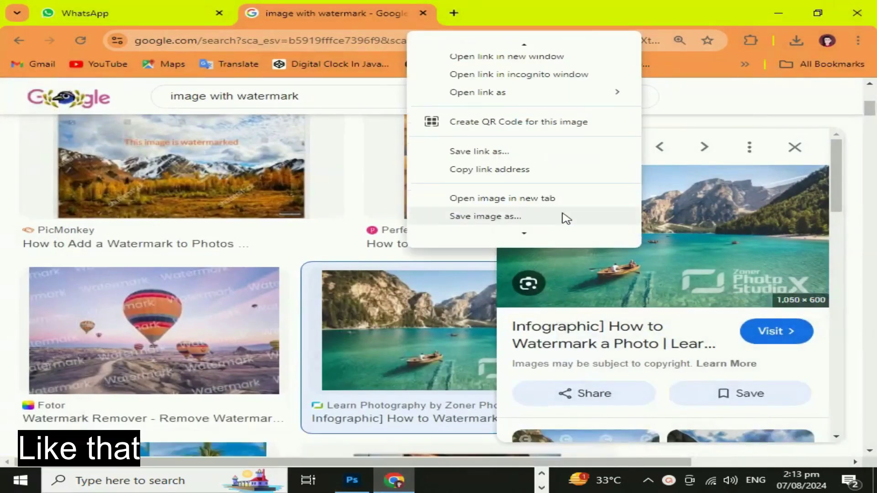
{"action": "left_click", "coordinate": [496, 139]}
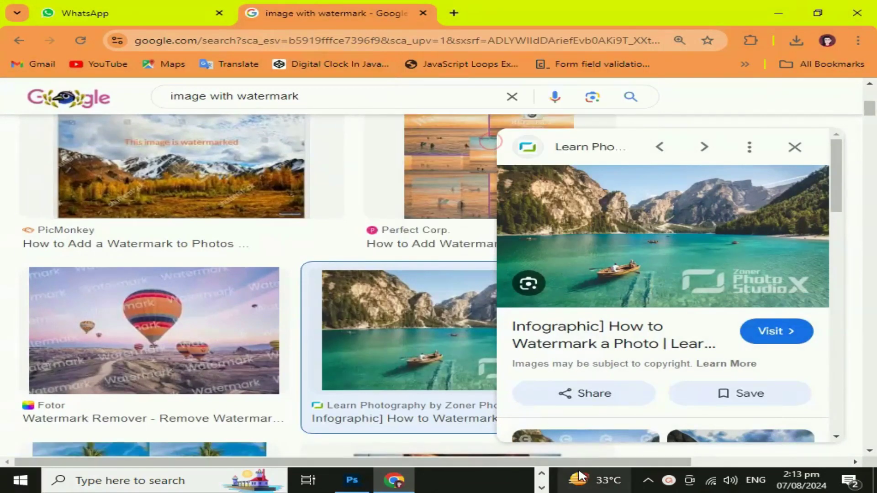
- Paste the lake photo as Layer 1, scale it level across the canvas width and commit
{"action": "left_click", "coordinate": [360, 487]}
{"action": "key", "text": "ctrl+v"}
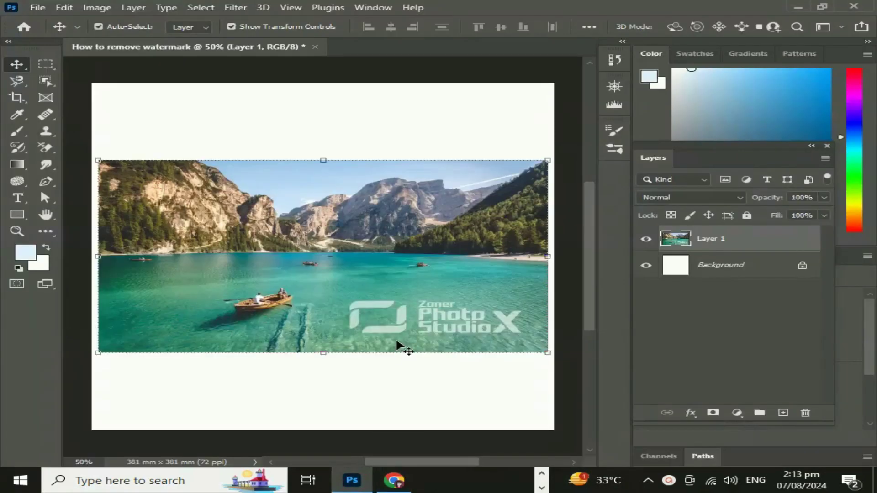
{"action": "left_click_drag", "start_coordinate": [400, 345], "coordinate": [341, 328]}
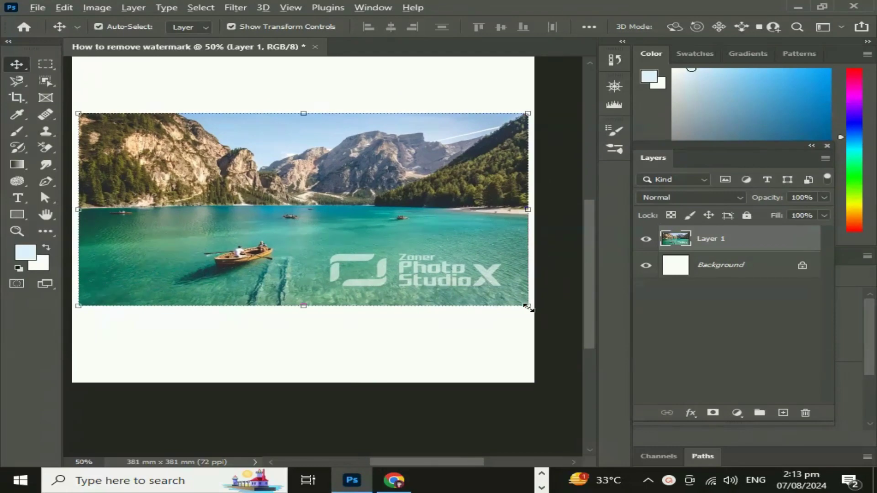
{"action": "left_click_drag", "start_coordinate": [529, 307], "coordinate": [535, 336]}
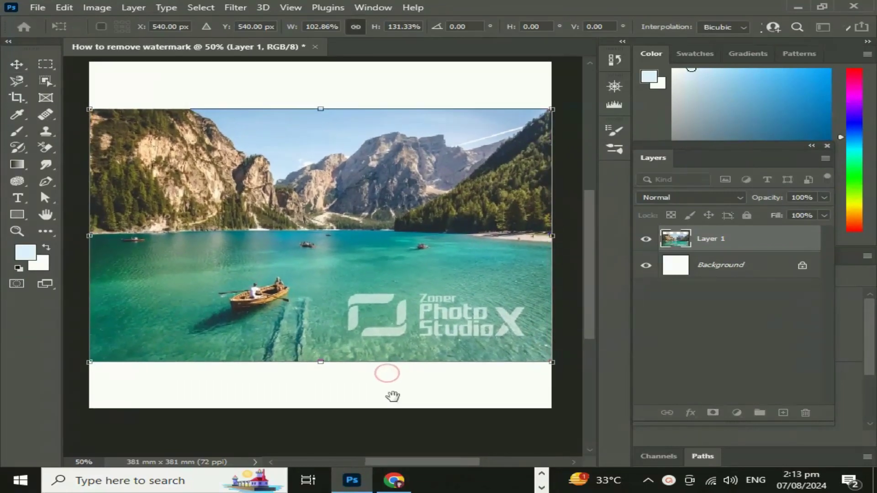
{"action": "key", "text": "Return"}
{"action": "key", "text": "ctrl+t"}
{"action": "mouse_move", "coordinate": [461, 371]}
{"action": "left_mouse_down"}
{"action": "mouse_move", "coordinate": [502, 285]}
{"action": "mouse_move", "coordinate": [475, 293]}
{"action": "left_mouse_up"}
{"action": "key", "text": "ctrl+z"}
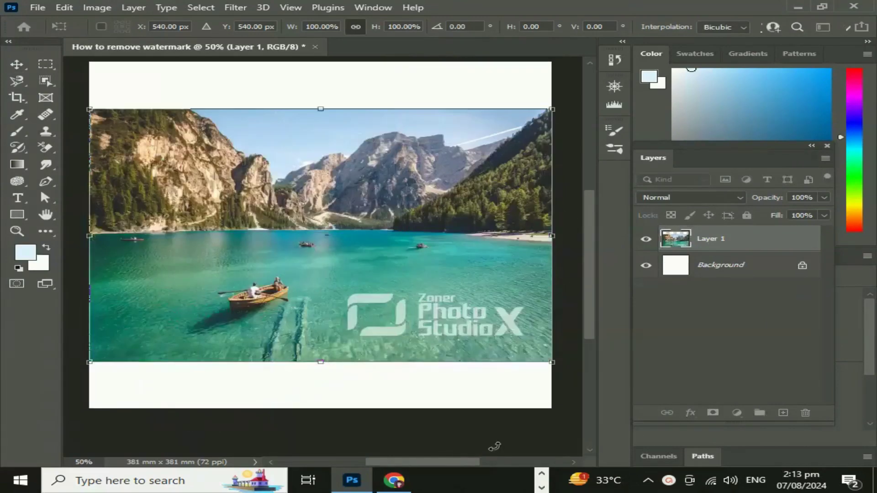
{"action": "key", "text": "Return"}
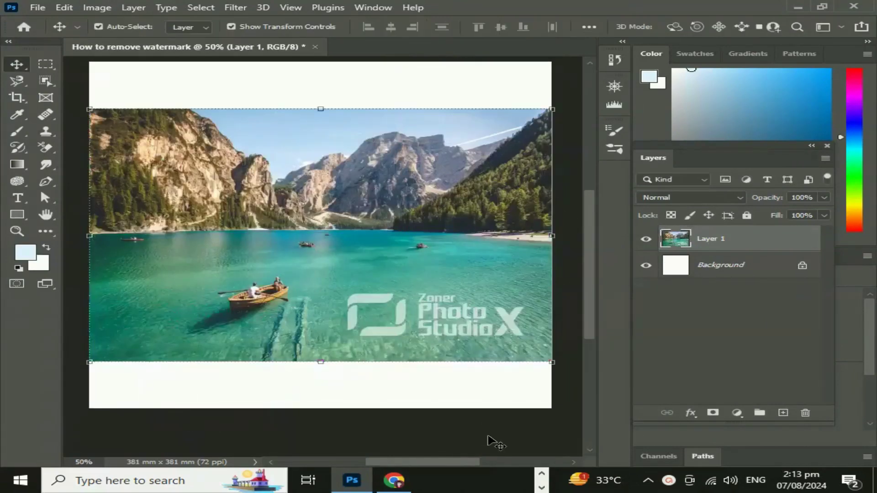
{"action": "left_click_drag", "start_coordinate": [342, 245], "coordinate": [301, 200]}
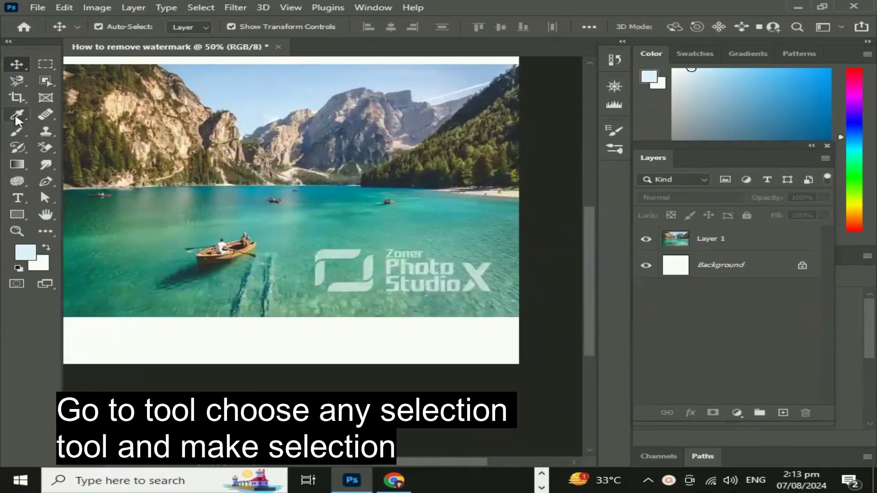
- Select a rectangle around the watermark on Layer 1 and Content-Aware Fill it away
{"action": "left_click", "coordinate": [46, 65]}
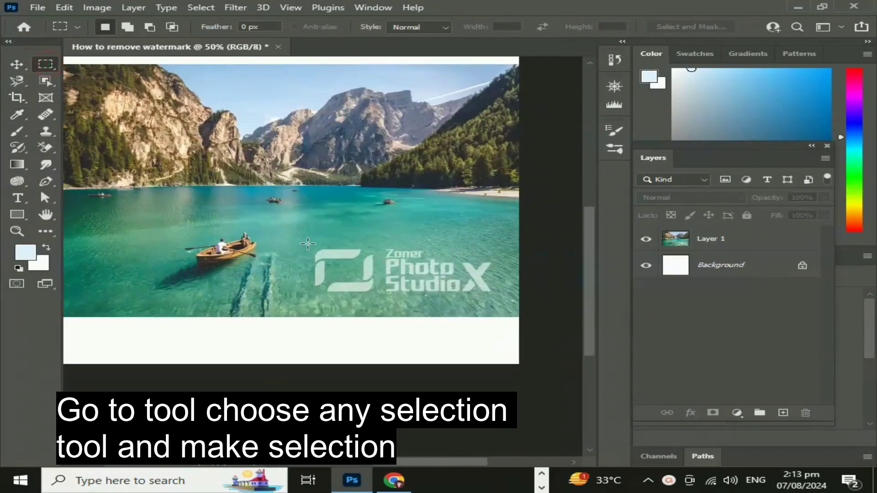
{"action": "left_click_drag", "start_coordinate": [307, 243], "coordinate": [499, 303]}
{"action": "right_click", "coordinate": [422, 273]}
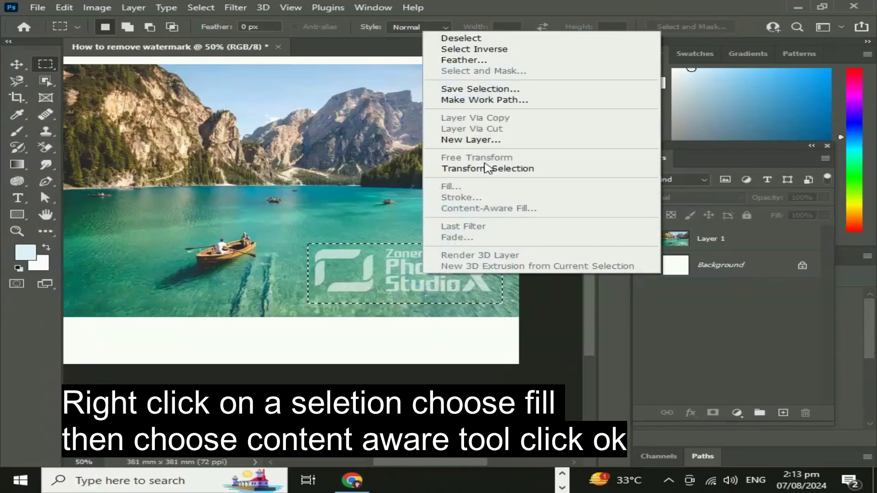
{"action": "left_click", "coordinate": [450, 310]}
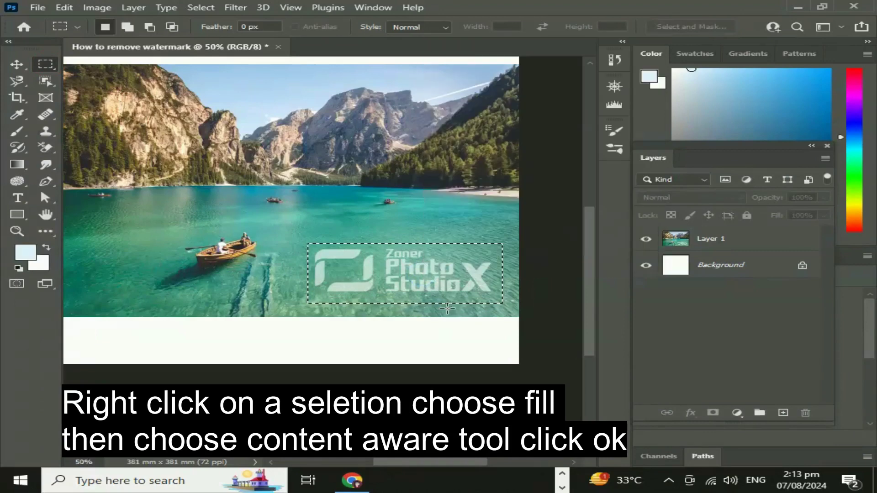
{"action": "left_click", "coordinate": [719, 243]}
{"action": "right_click", "coordinate": [461, 275]}
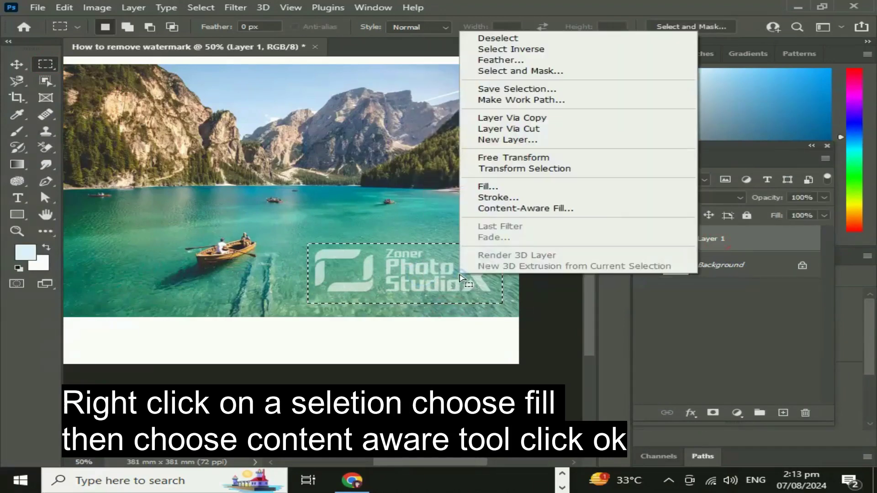
{"action": "left_click", "coordinate": [488, 186]}
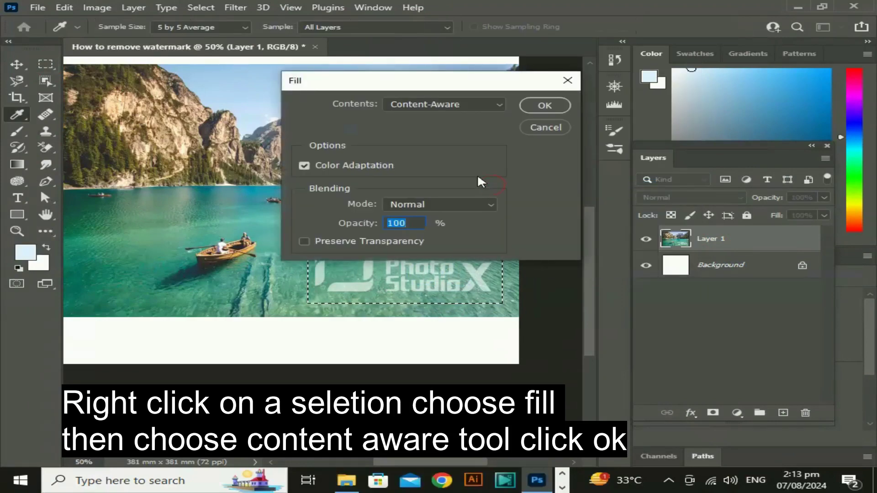
{"action": "left_click", "coordinate": [462, 104]}
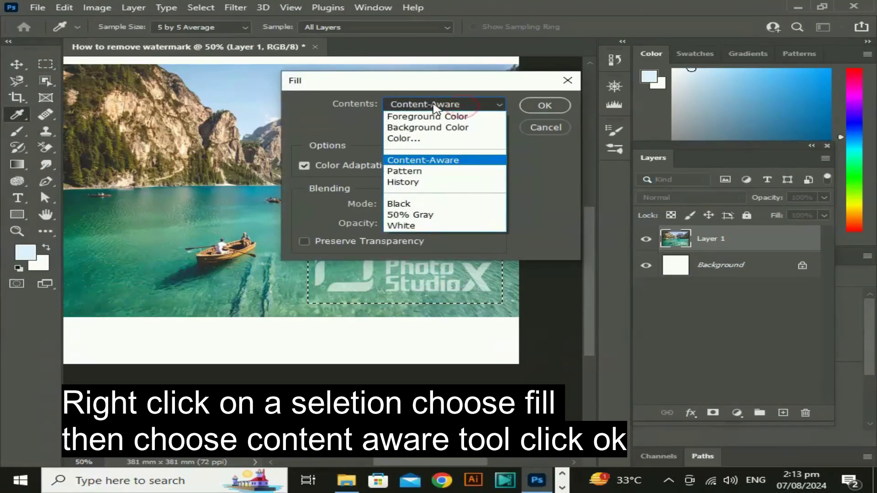
{"action": "left_click", "coordinate": [540, 105]}
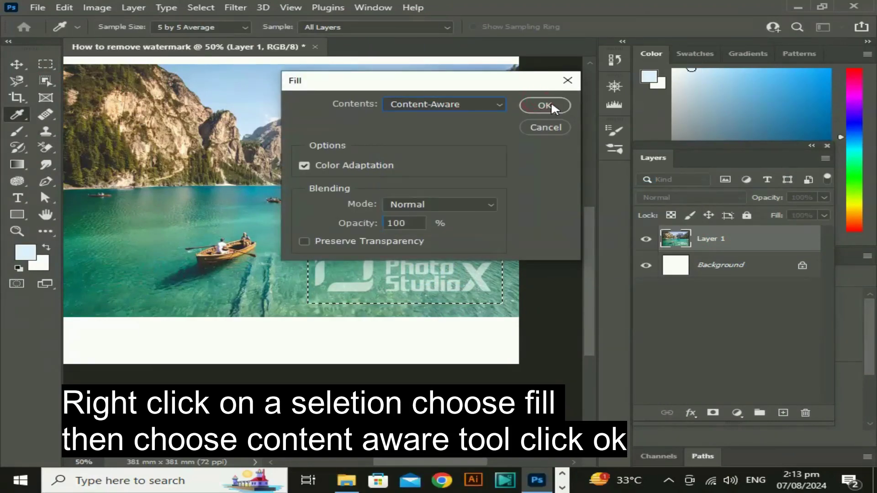
{"action": "left_click", "coordinate": [548, 106]}
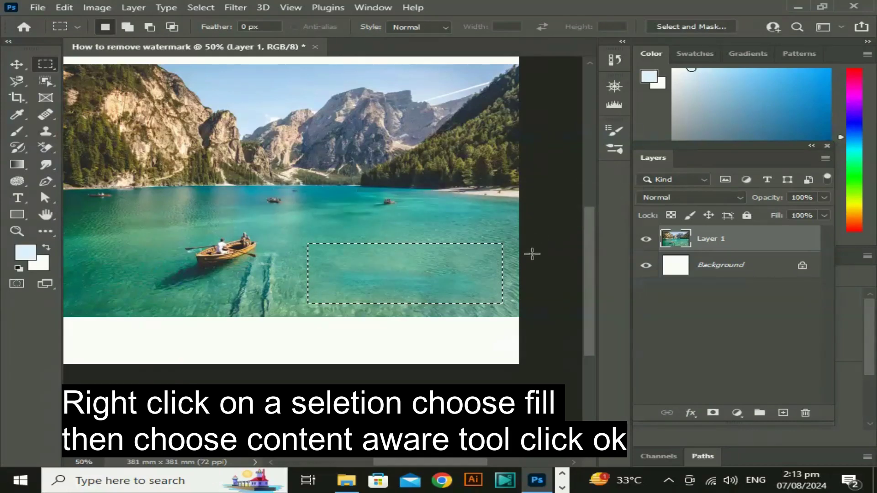
{"action": "left_click", "coordinate": [257, 304]}
- Delete Layer 1 so only the blank Background remains
{"action": "left_click", "coordinate": [17, 64]}
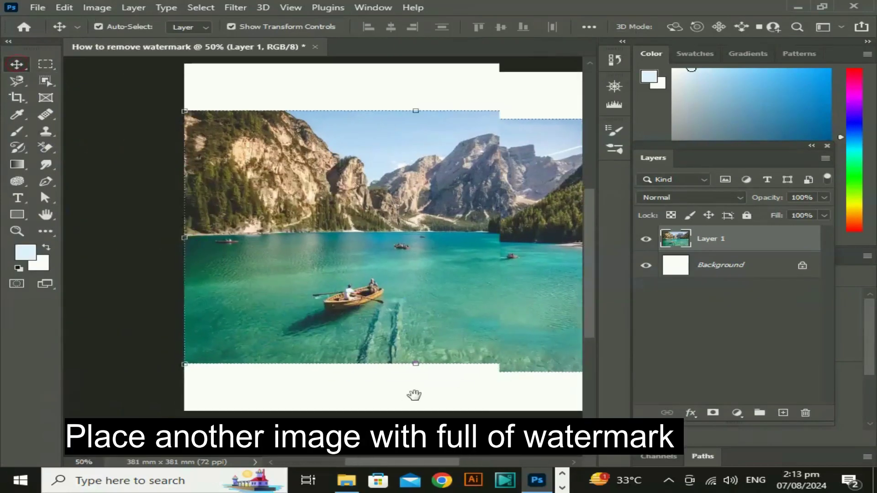
{"action": "left_click_drag", "start_coordinate": [210, 299], "coordinate": [326, 365]}
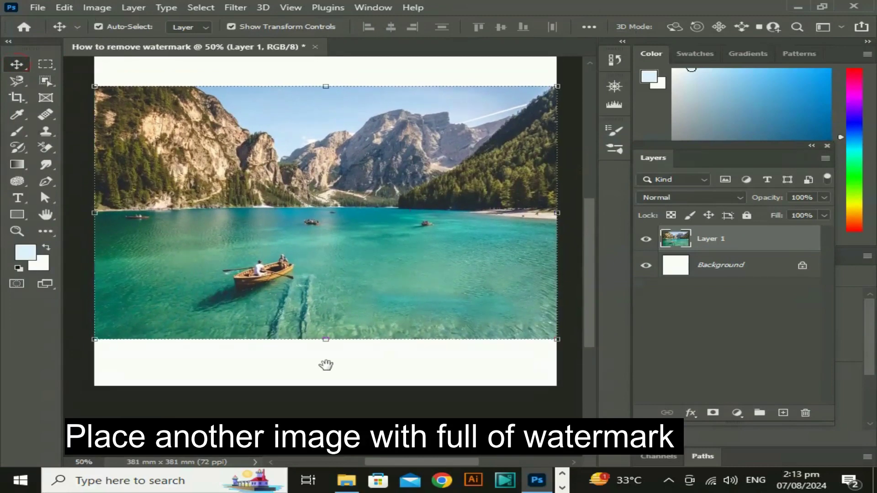
{"action": "key", "text": "Delete"}
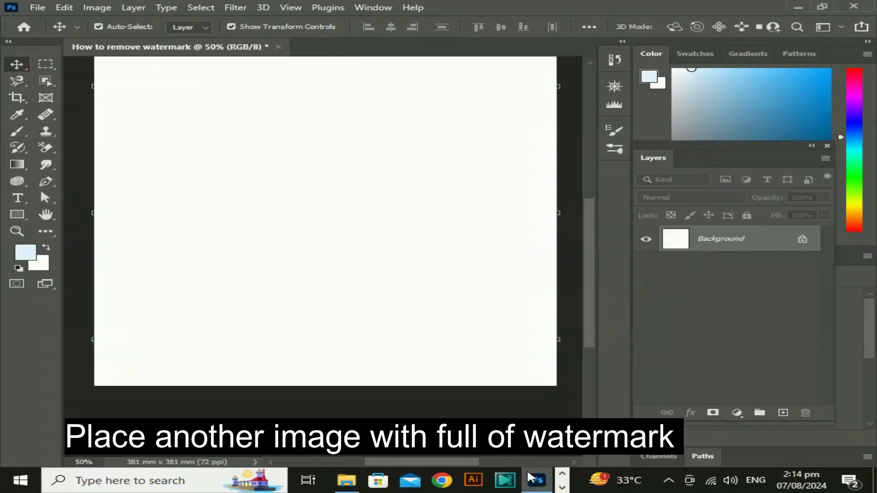
- Go back to Chrome's image results and close the lake photo preview
{"action": "left_click", "coordinate": [562, 488]}
{"action": "left_click", "coordinate": [352, 481]}
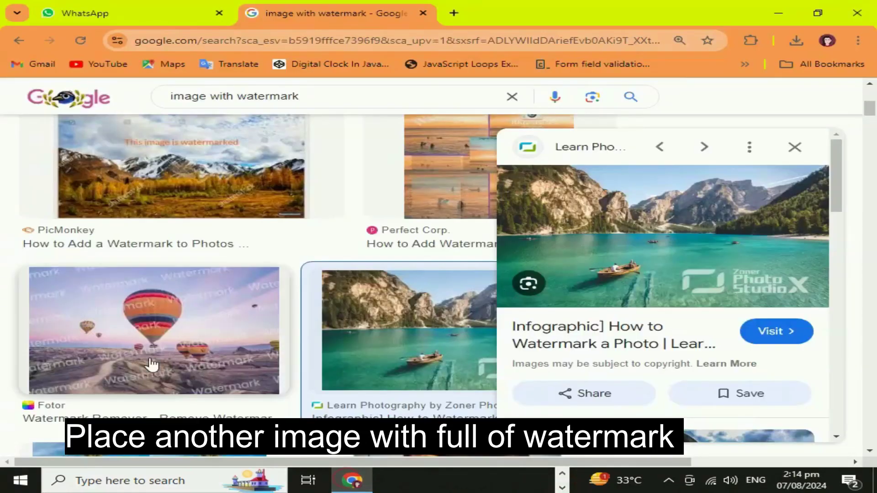
{"action": "scroll", "coordinate": [190, 166], "scroll_direction": "up", "scroll_amount": 4}
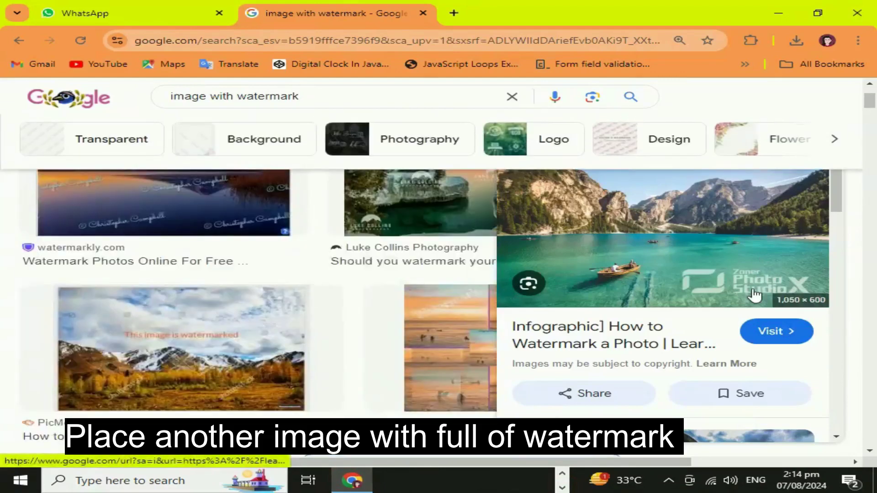
{"action": "scroll", "coordinate": [754, 296], "scroll_direction": "down", "scroll_amount": 3}
{"action": "scroll", "coordinate": [749, 297], "scroll_direction": "down", "scroll_amount": 6}
{"action": "scroll", "coordinate": [750, 297], "scroll_direction": "up", "scroll_amount": 6}
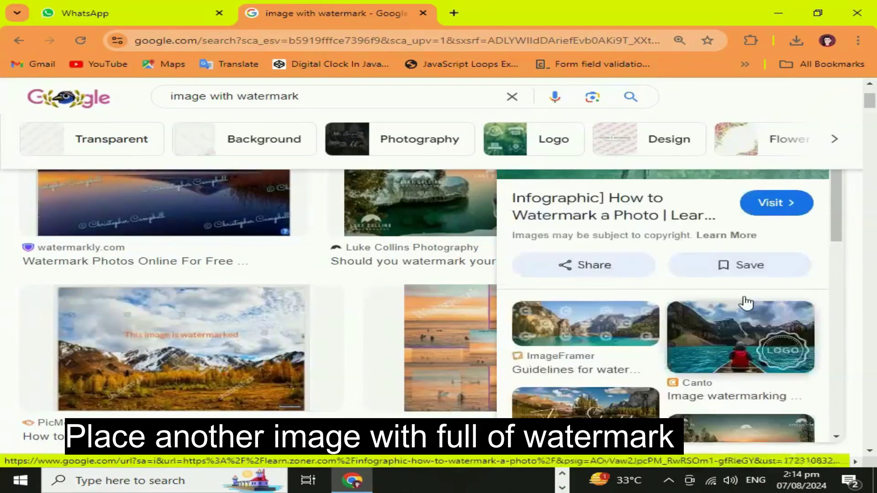
{"action": "scroll", "coordinate": [746, 303], "scroll_direction": "up", "scroll_amount": 3}
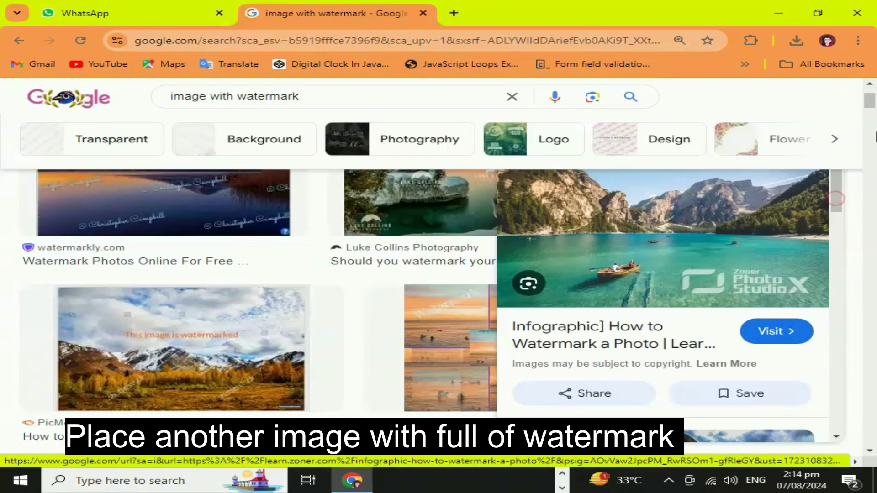
{"action": "scroll", "coordinate": [836, 199], "scroll_direction": "up", "scroll_amount": 3}
{"action": "left_click", "coordinate": [794, 248]}
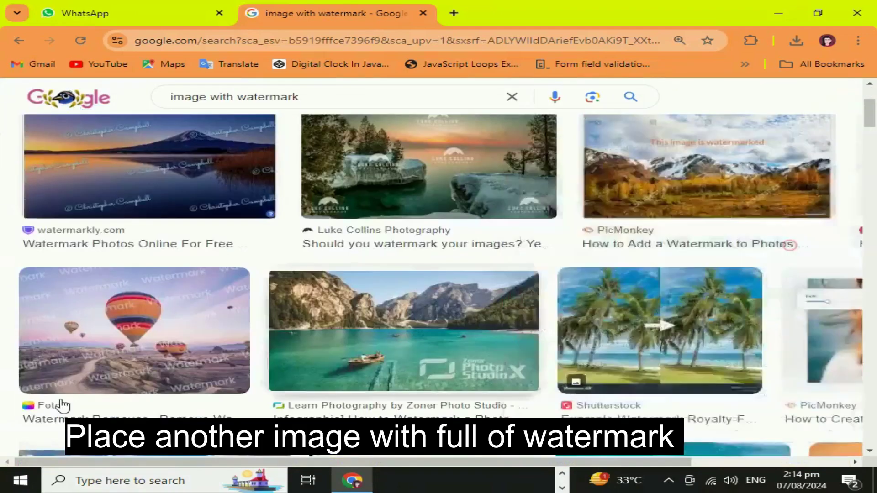
- Copy the watermarked sunset mountain photo from its watermarkly preview
{"action": "left_click", "coordinate": [177, 193]}
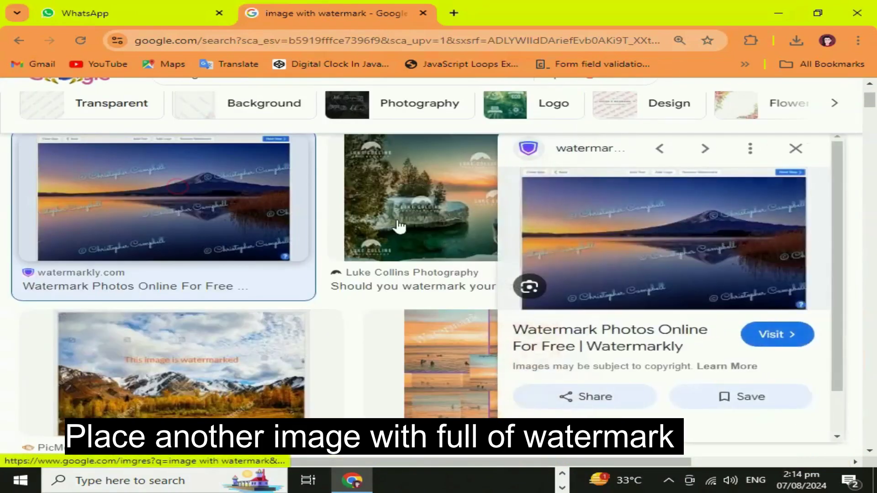
{"action": "right_click", "coordinate": [608, 246]}
{"action": "scroll", "coordinate": [706, 183], "scroll_direction": "down", "scroll_amount": 1}
{"action": "scroll", "coordinate": [706, 187], "scroll_direction": "down", "scroll_amount": 2}
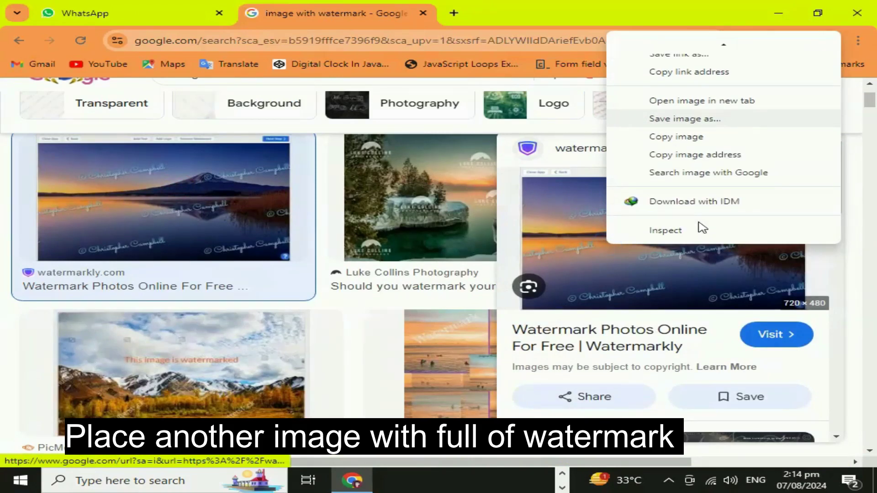
{"action": "left_click", "coordinate": [679, 137]}
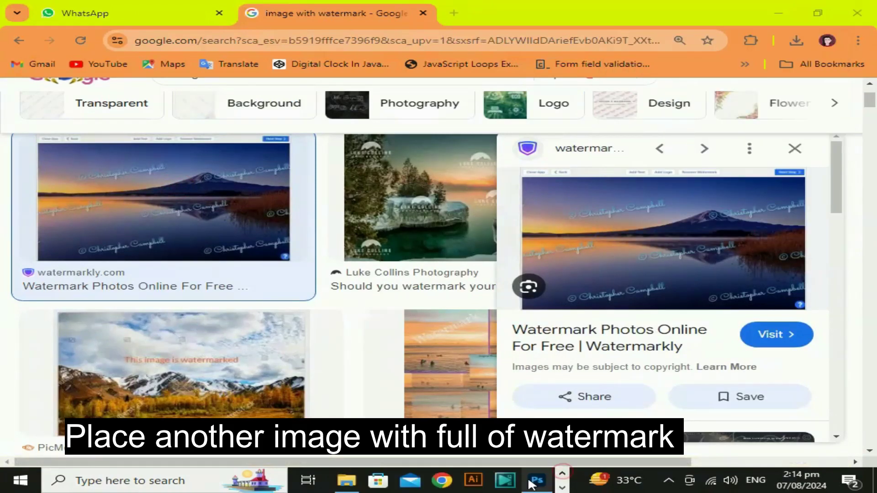
{"action": "left_click", "coordinate": [534, 482]}
- Paste the sunset photo and scale and position it to cover the whole canvas
{"action": "key", "text": "ctrl+v"}
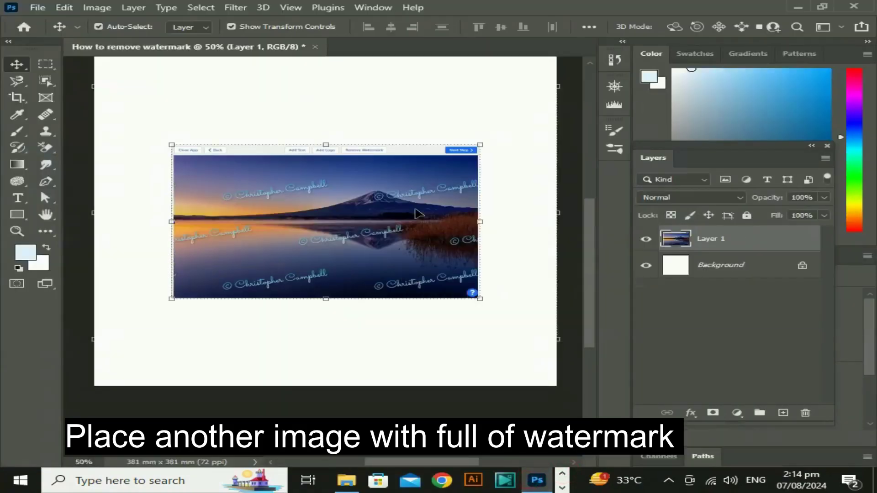
{"action": "scroll", "coordinate": [415, 213], "scroll_direction": "up", "scroll_amount": 1}
{"action": "left_click_drag", "start_coordinate": [481, 353], "coordinate": [485, 403]}
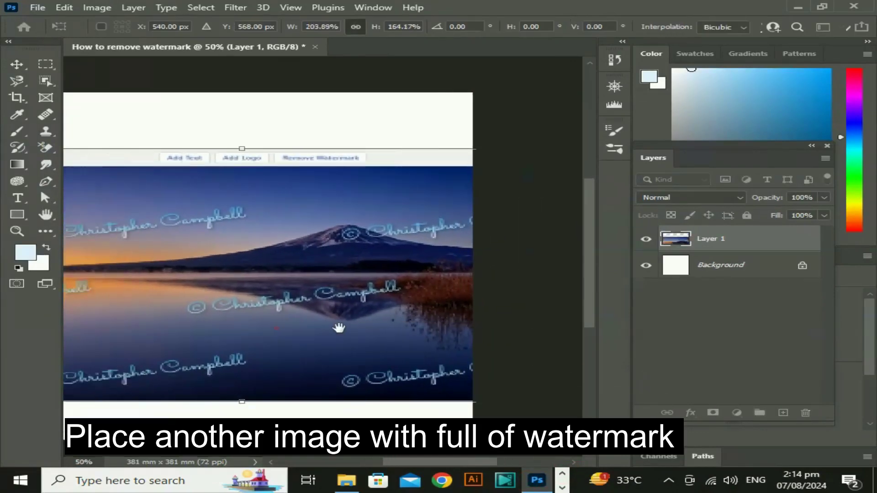
{"action": "left_click_drag", "start_coordinate": [258, 158], "coordinate": [274, 77]}
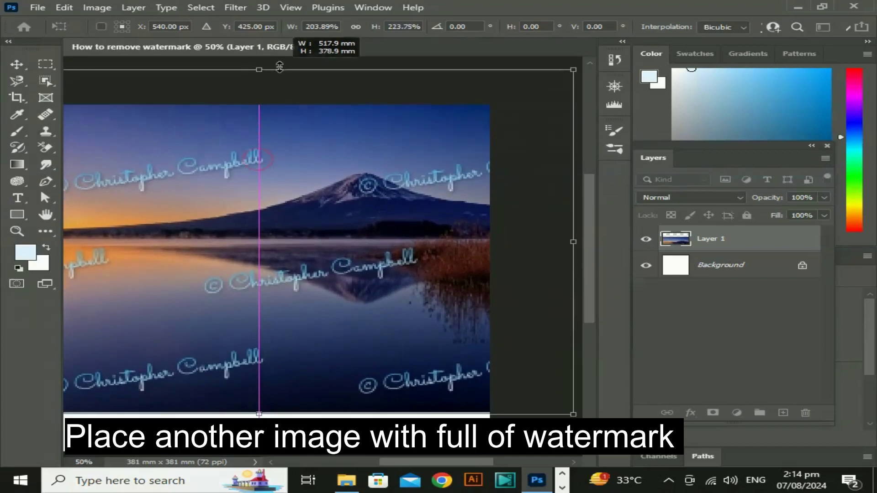
{"action": "left_click_drag", "start_coordinate": [337, 379], "coordinate": [399, 370]}
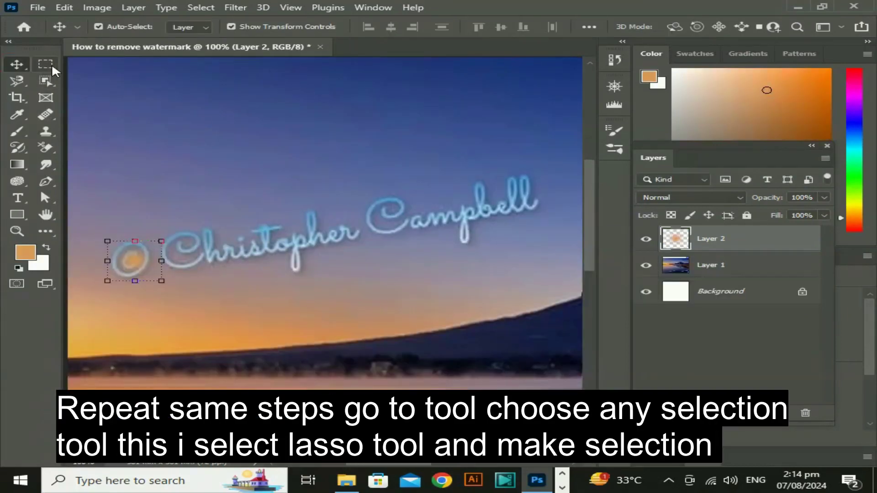
- Pick the Lasso Tool and draw a closed outline around the script signature in the sky
{"action": "left_click", "coordinate": [52, 67]}
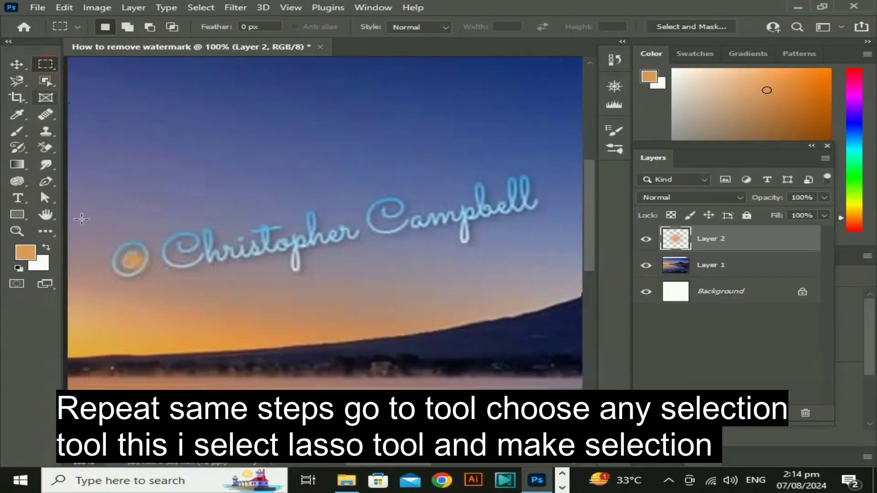
{"action": "left_click", "coordinate": [49, 78]}
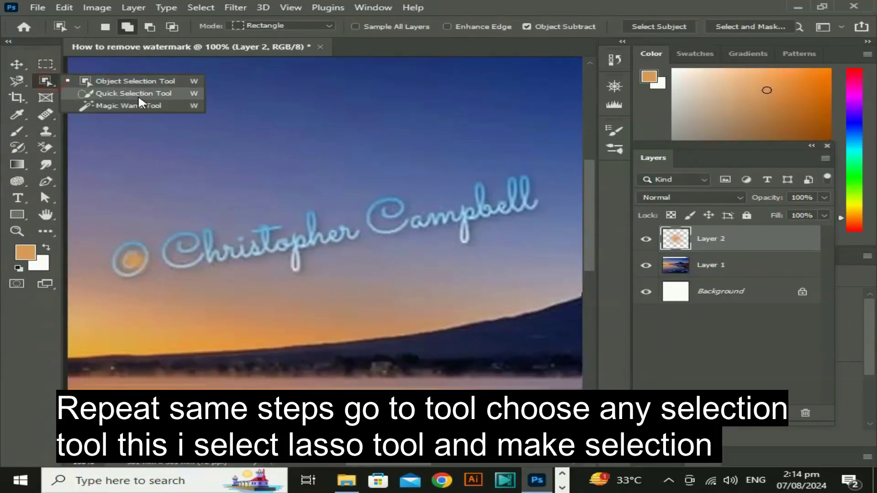
{"action": "left_click", "coordinate": [18, 80]}
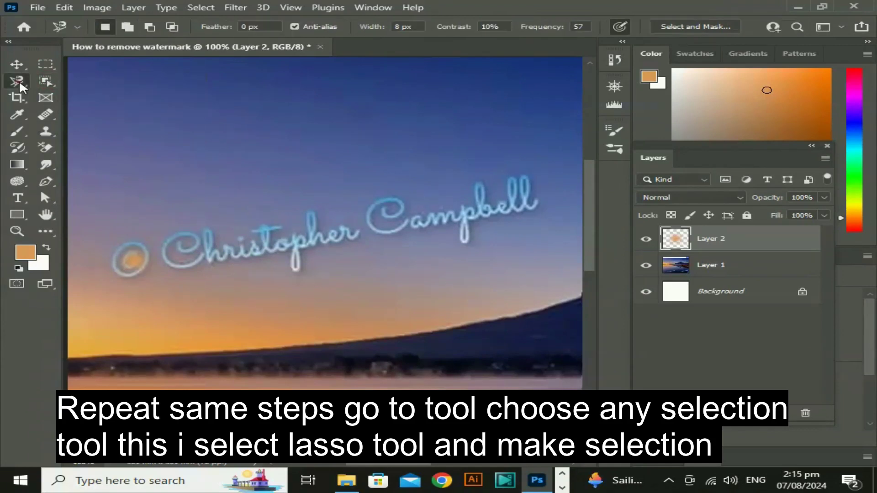
{"action": "left_click", "coordinate": [87, 81]}
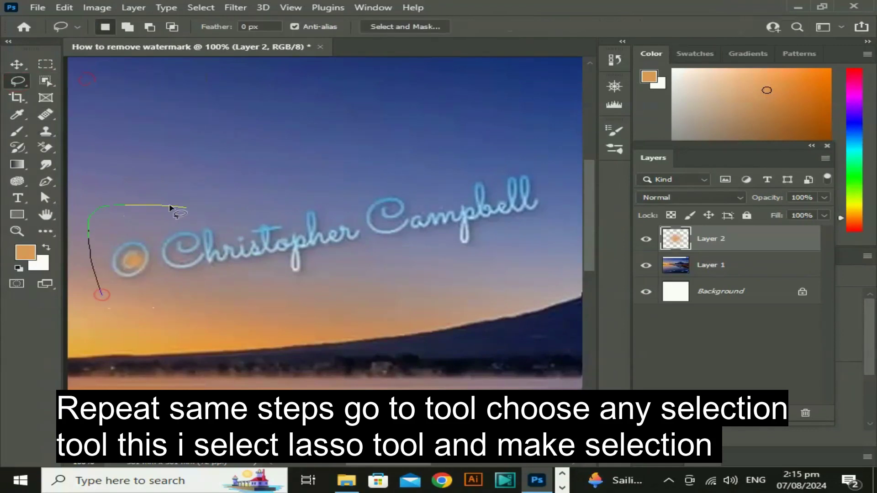
{"action": "left_click_drag", "start_coordinate": [170, 207], "coordinate": [550, 169]}
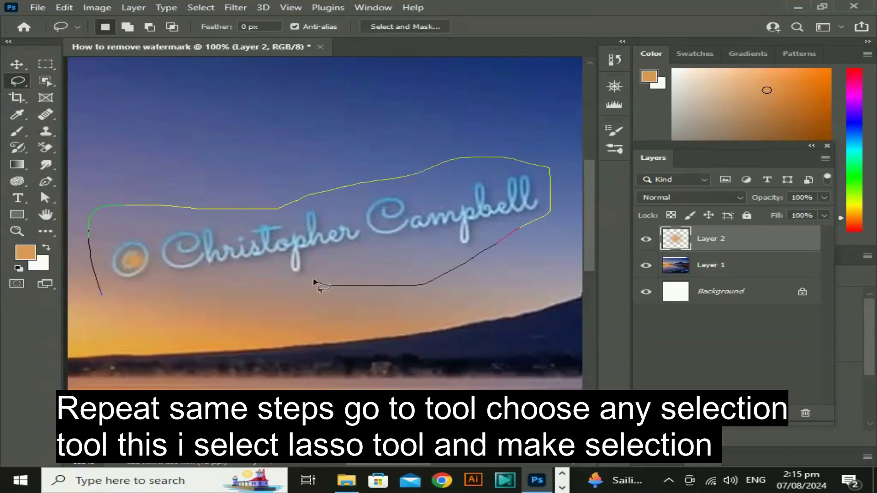
{"action": "left_click_drag", "start_coordinate": [104, 297], "coordinate": [101, 297]}
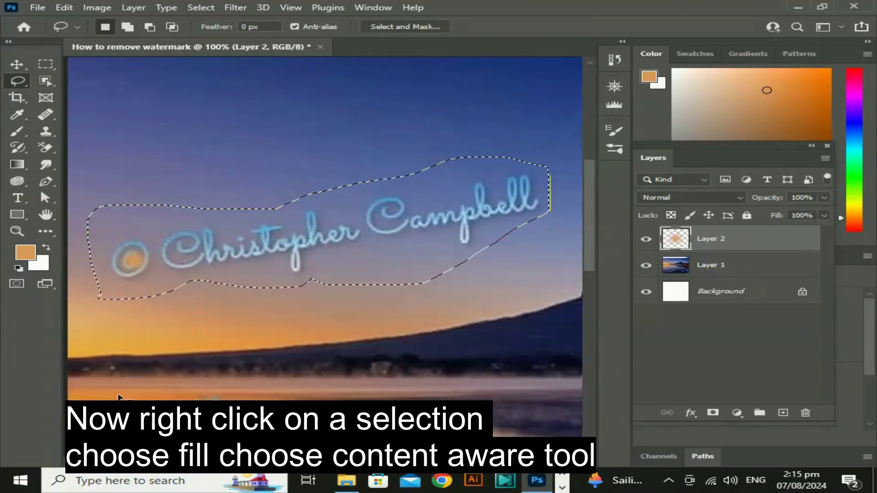
- Content-Aware Fill the signature selection on Layer 1, retrying after the source-pixels error
{"action": "right_click", "coordinate": [215, 228]}
{"action": "left_click", "coordinate": [284, 379]}
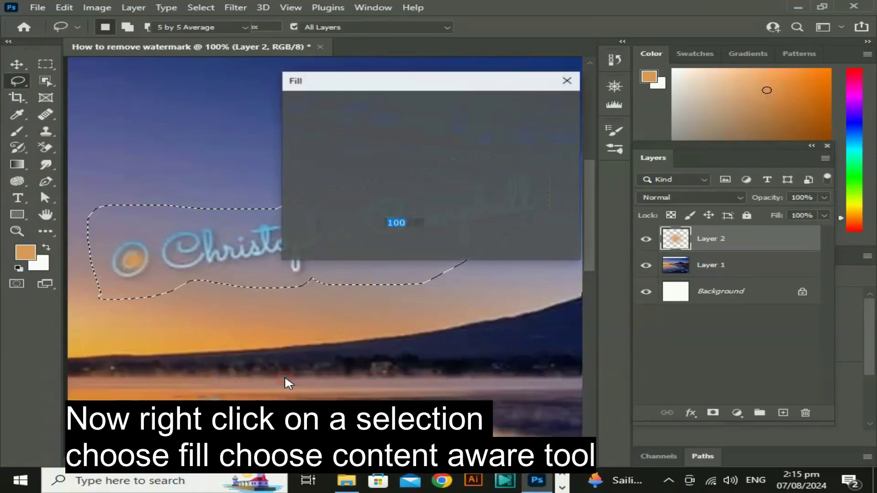
{"action": "left_click", "coordinate": [544, 105]}
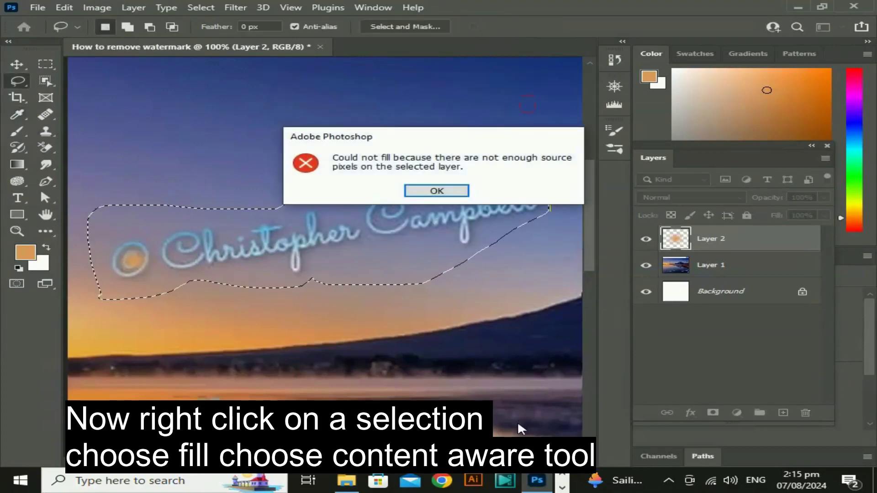
{"action": "left_click", "coordinate": [456, 192]}
{"action": "left_click", "coordinate": [737, 264]}
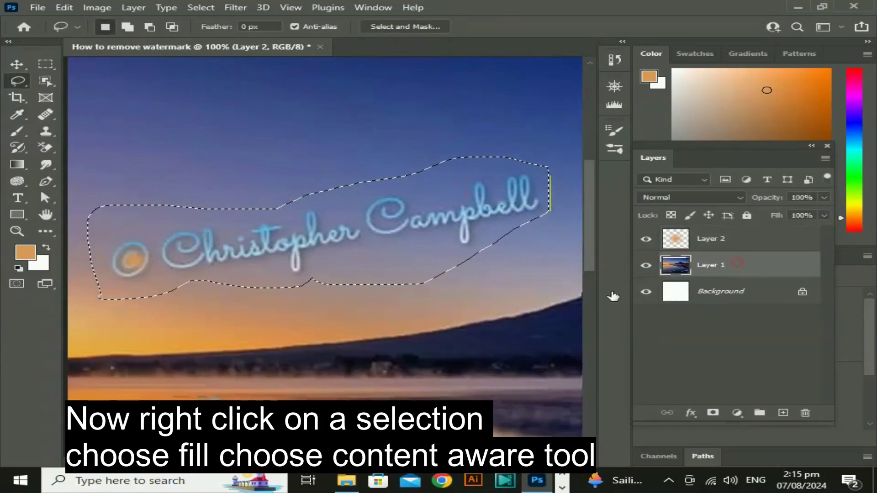
{"action": "right_click", "coordinate": [319, 266]}
{"action": "left_click", "coordinate": [356, 173]}
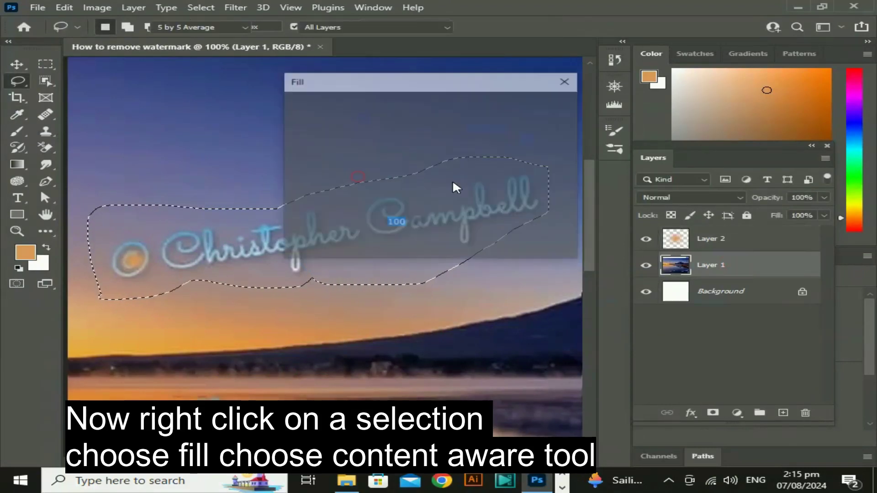
{"action": "left_click", "coordinate": [532, 105]}
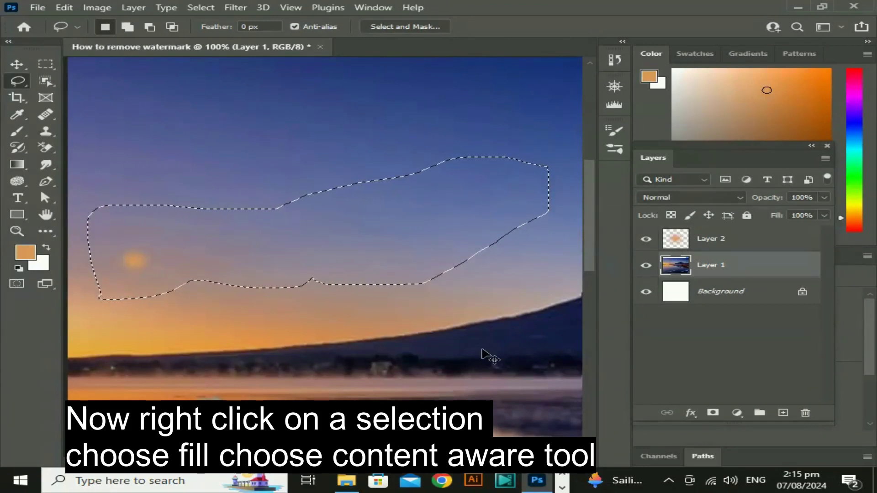
- Deselect, zoom out and delete the orange-dot Layer 2
{"action": "key", "text": "ctrl+d"}
{"action": "left_click", "coordinate": [17, 63]}
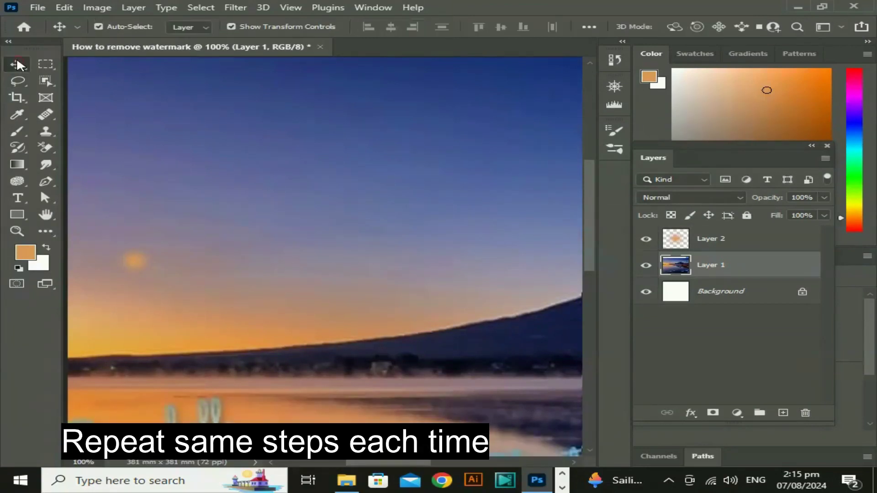
{"action": "key", "text": "ctrl+minus"}
{"action": "left_click", "coordinate": [745, 241]}
{"action": "key", "text": "Delete"}
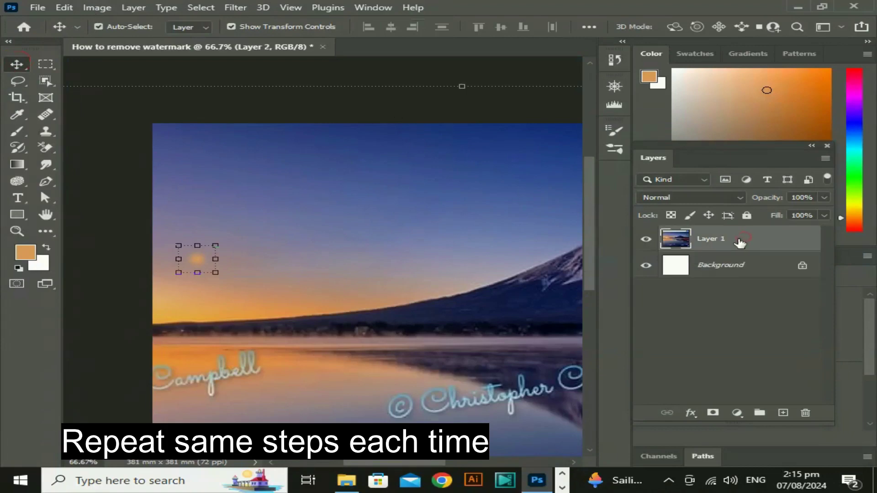
{"action": "left_click_drag", "start_coordinate": [509, 307], "coordinate": [283, 270]}
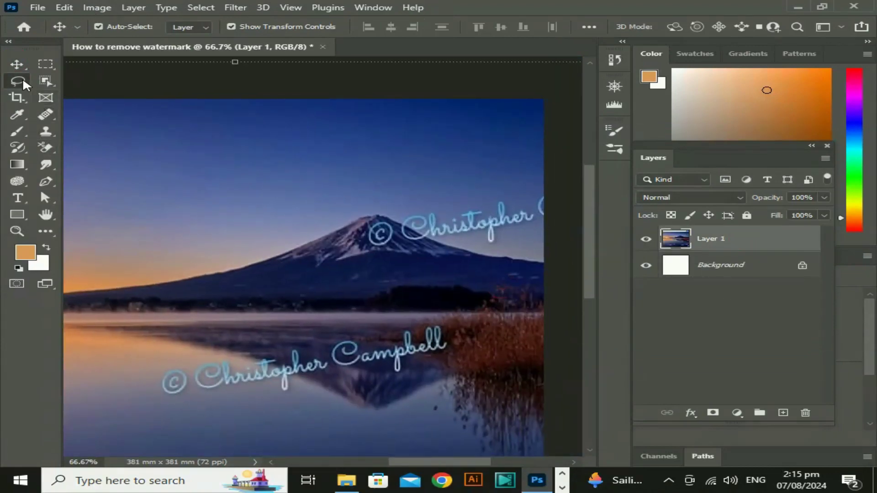
- Lasso the watermark over the mountain peak and Content-Aware Fill it
{"action": "left_click", "coordinate": [18, 81]}
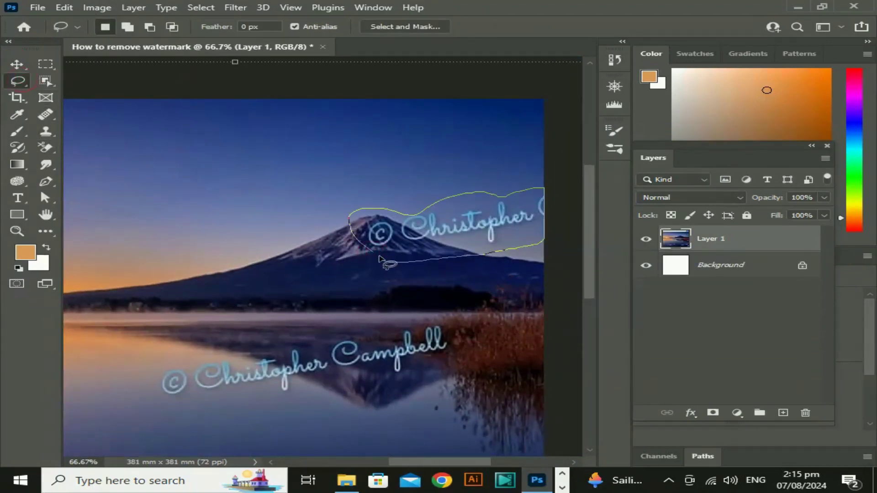
{"action": "left_click_drag", "start_coordinate": [375, 255], "coordinate": [371, 253]}
{"action": "right_click", "coordinate": [430, 208]}
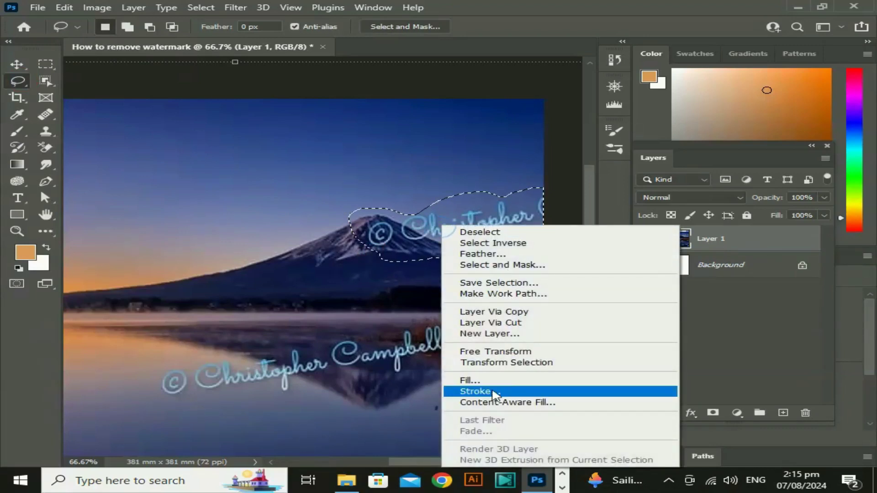
{"action": "left_click", "coordinate": [491, 380]}
{"action": "left_click", "coordinate": [545, 105]}
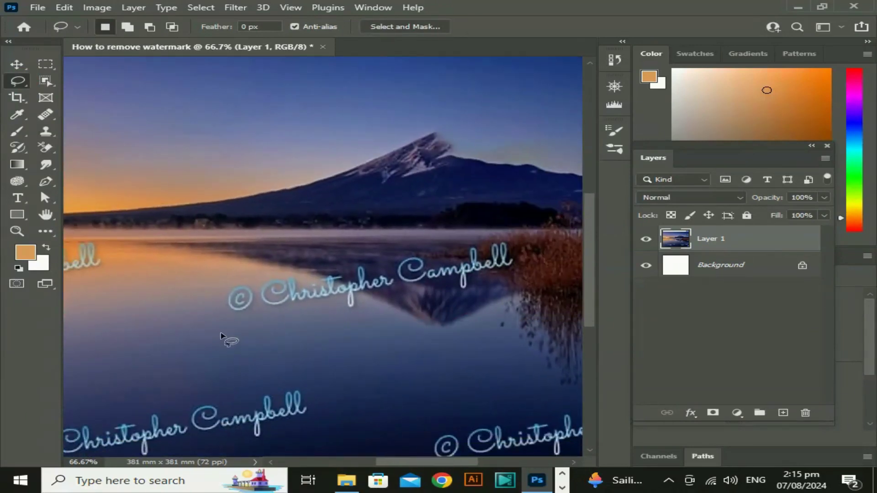
- Lasso and Content-Aware Fill the signature watermark across the lake reflection
{"action": "left_click_drag", "start_coordinate": [374, 264], "coordinate": [397, 314]}
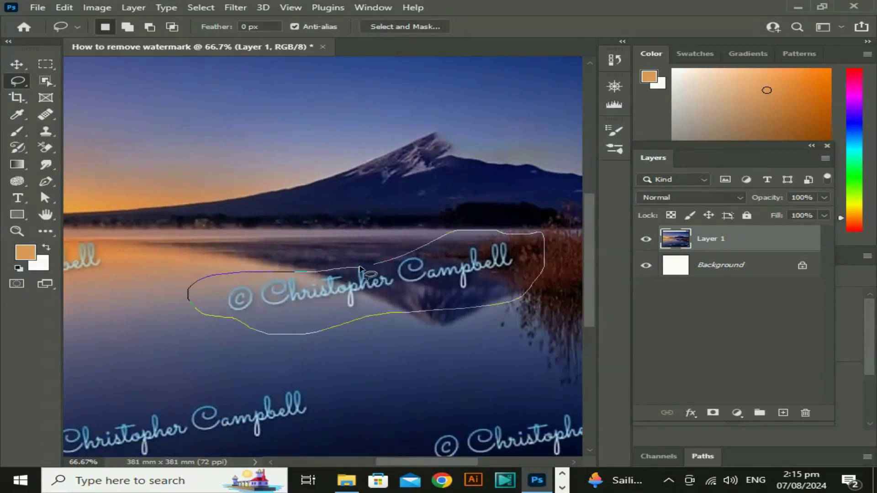
{"action": "right_click", "coordinate": [333, 303]}
{"action": "left_click", "coordinate": [561, 211]}
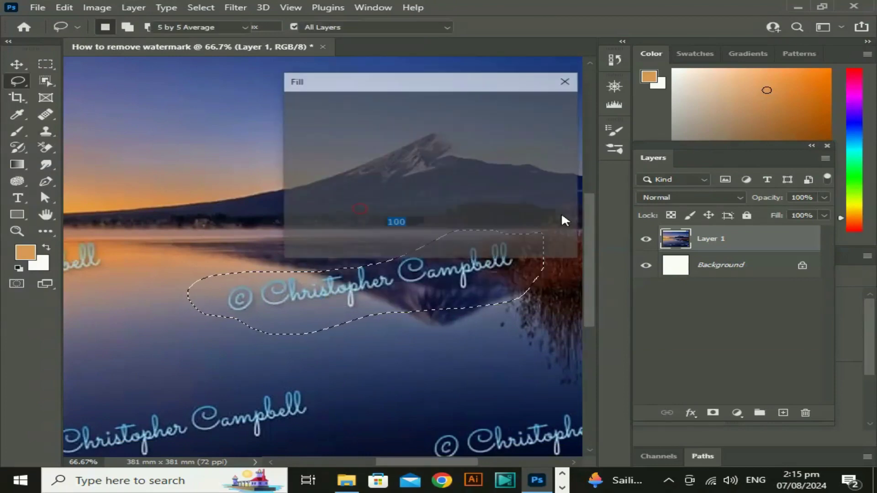
{"action": "left_click", "coordinate": [546, 106]}
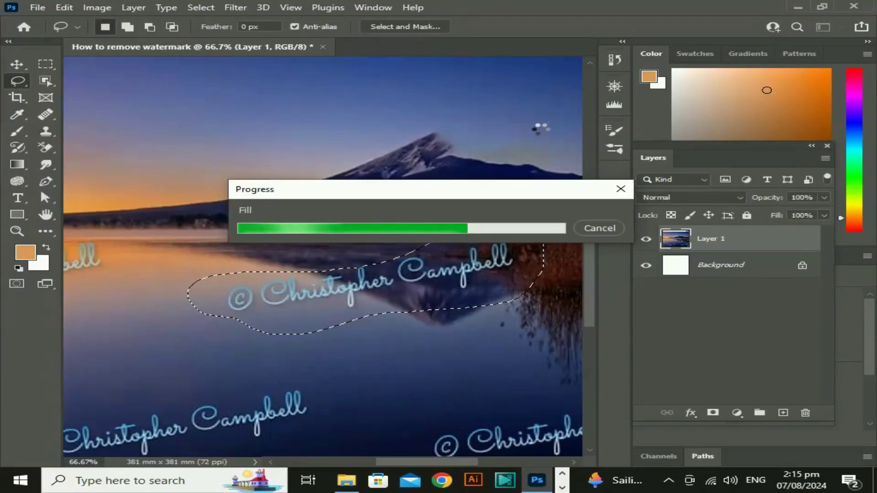
{"action": "key", "text": "ctrl+minus"}
{"action": "key", "text": "ctrl+minus"}
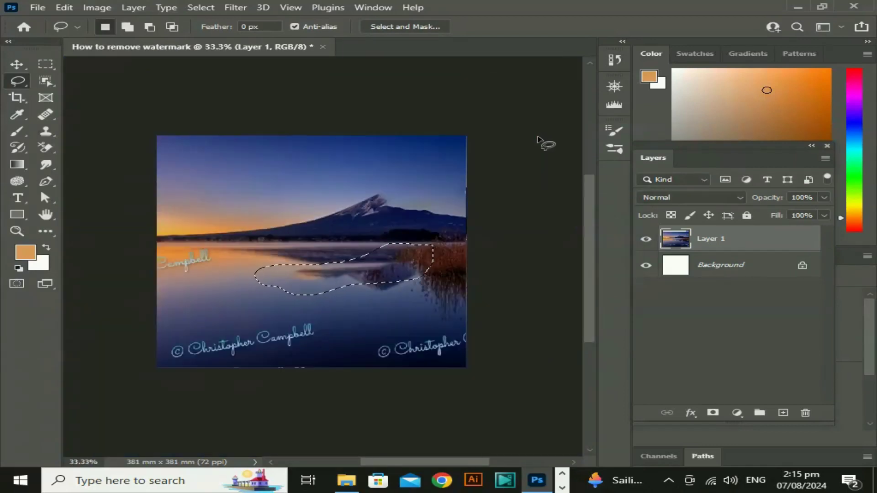
- Zoom out and outline the name fragment watermark at the left edge
{"action": "key", "text": "ctrl+d"}
{"action": "mouse_move", "coordinate": [361, 278]}
{"action": "left_mouse_down"}
{"action": "mouse_move", "coordinate": [440, 288]}
{"action": "mouse_move", "coordinate": [360, 279]}
{"action": "left_mouse_up"}
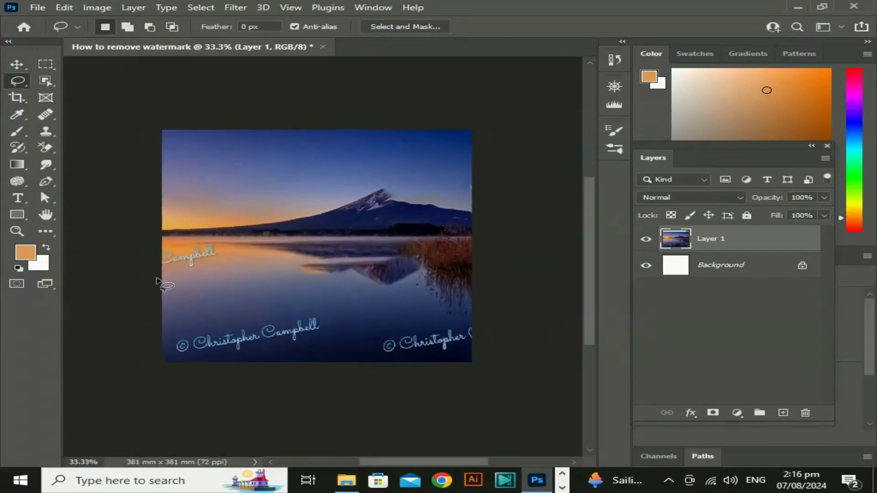
{"action": "mouse_move", "coordinate": [185, 272]}
{"action": "left_mouse_down"}
{"action": "mouse_move", "coordinate": [164, 274]}
{"action": "mouse_move", "coordinate": [207, 265]}
{"action": "left_mouse_up"}
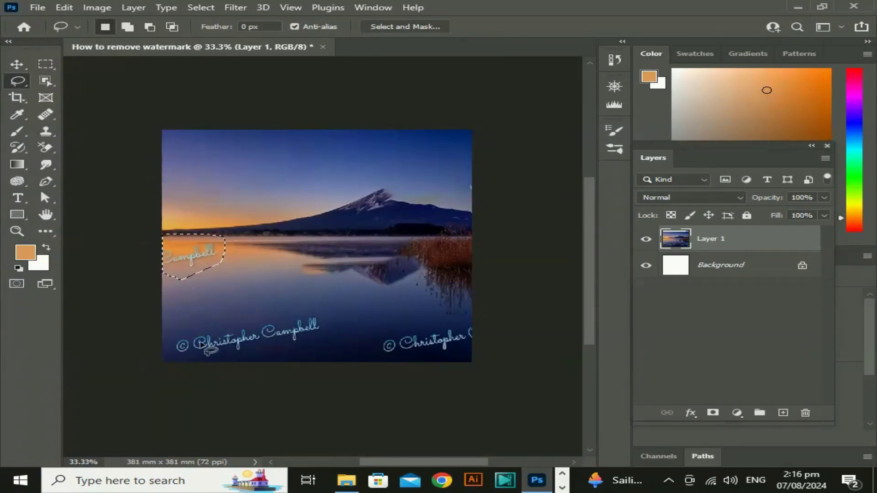
{"action": "right_click", "coordinate": [208, 256]}
{"action": "left_click", "coordinate": [333, 314]}
- Lasso the lower-left copyright watermark plus the left fragment and Content-Aware Fill both
{"action": "left_click_drag", "start_coordinate": [318, 300], "coordinate": [283, 357]}
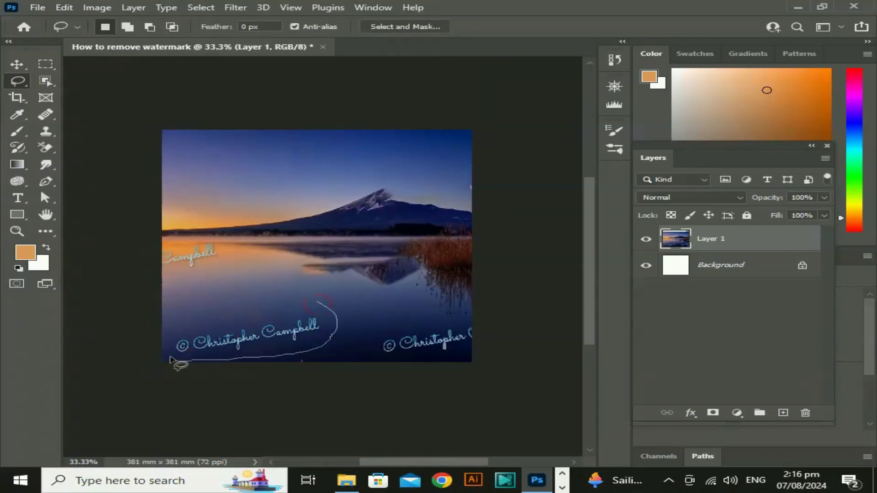
{"action": "left_click_drag", "start_coordinate": [319, 305], "coordinate": [319, 302]}
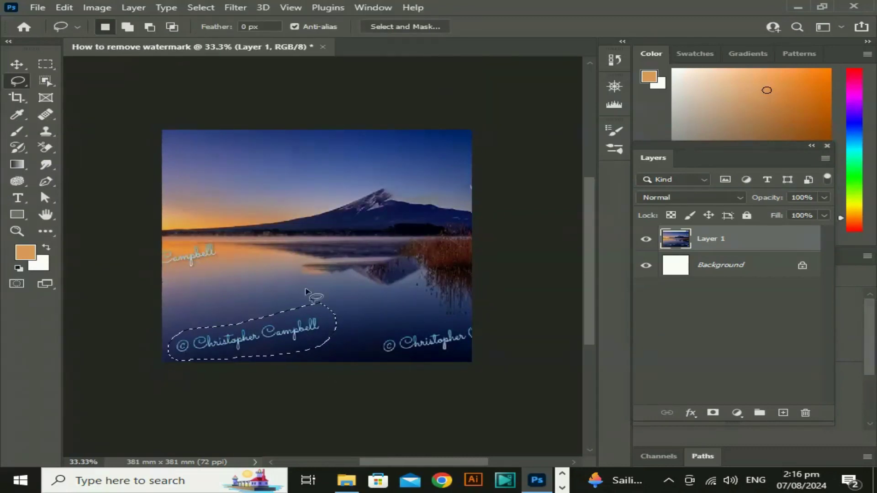
{"action": "key", "text": "shift"}
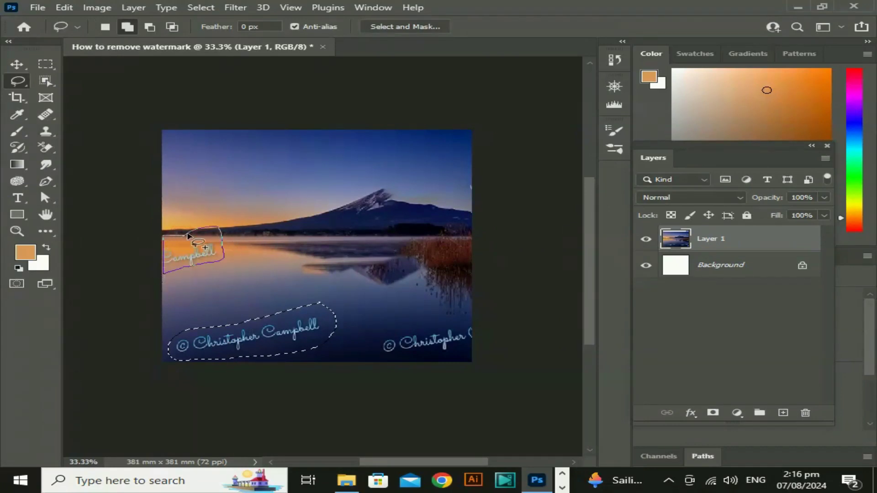
{"action": "left_click_drag", "start_coordinate": [188, 235], "coordinate": [185, 235]}
{"action": "right_click", "coordinate": [284, 333]}
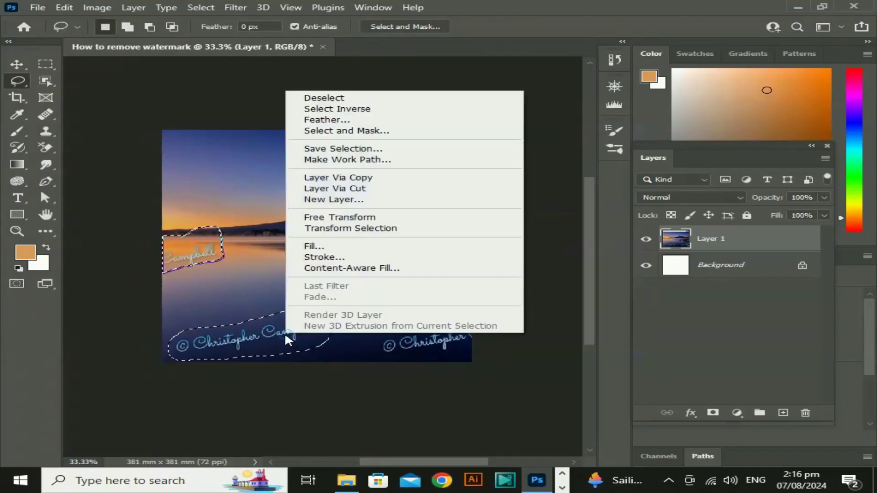
{"action": "left_click", "coordinate": [310, 247]}
{"action": "left_click", "coordinate": [550, 101]}
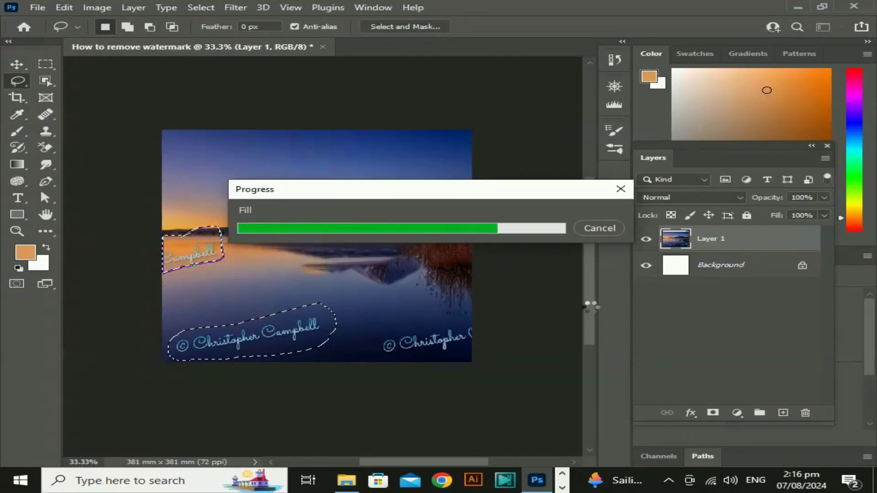
{"action": "key", "text": "ctrl+d"}
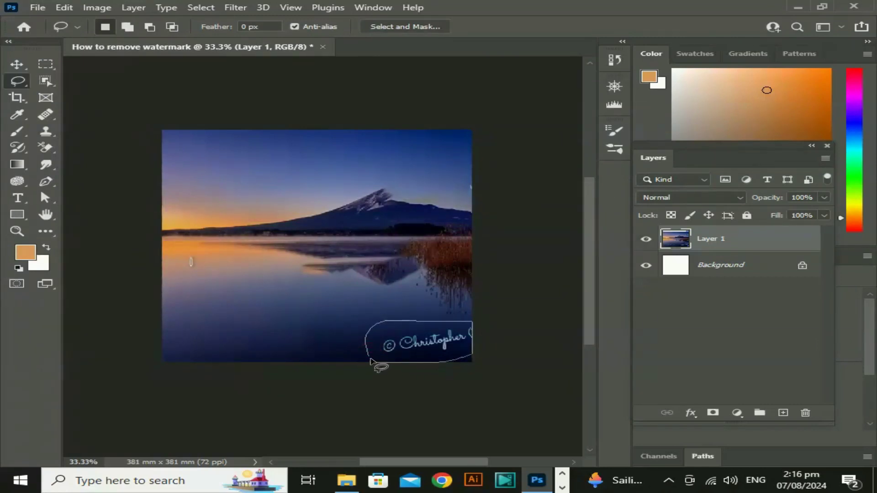
- Lasso the bottom-right copyright watermark, Content-Aware Fill it, and deselect
{"action": "left_click_drag", "start_coordinate": [370, 361], "coordinate": [373, 363]}
{"action": "right_click", "coordinate": [430, 351]}
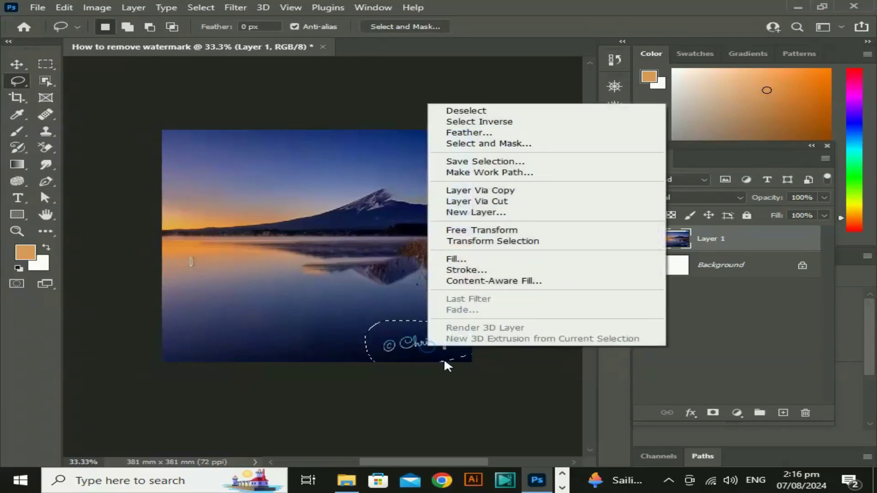
{"action": "left_click", "coordinate": [447, 256]}
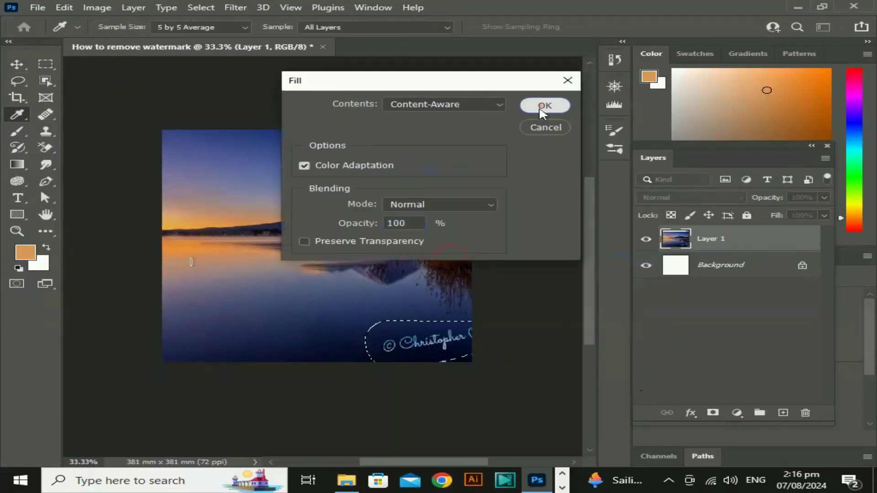
{"action": "left_click", "coordinate": [541, 109]}
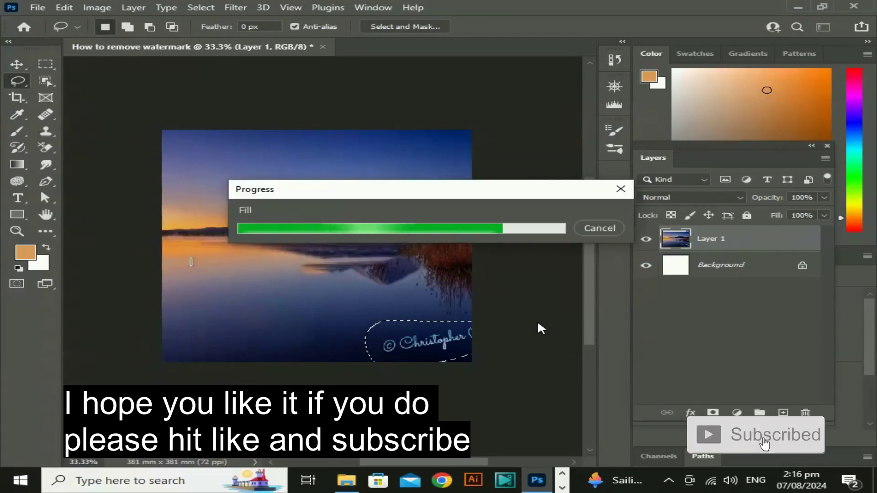
{"action": "key", "text": "ctrl+d"}
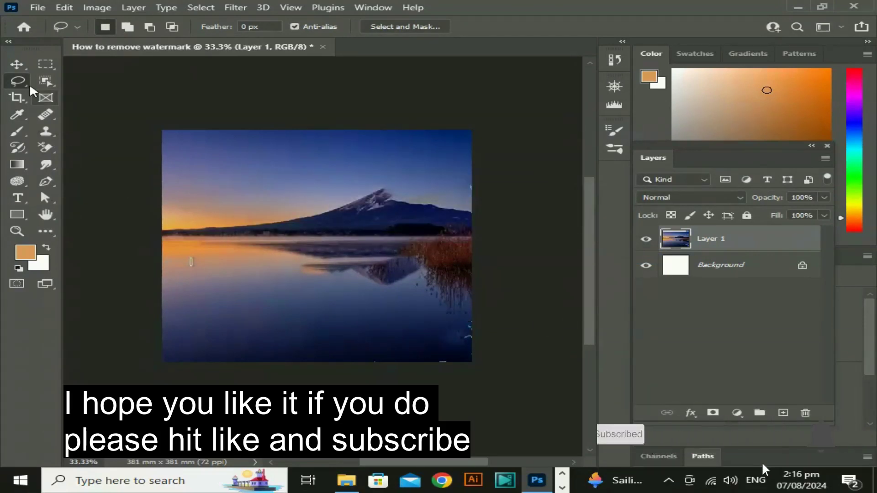
{"action": "key", "text": "v"}
{"action": "left_click_drag", "start_coordinate": [244, 383], "coordinate": [229, 378]}
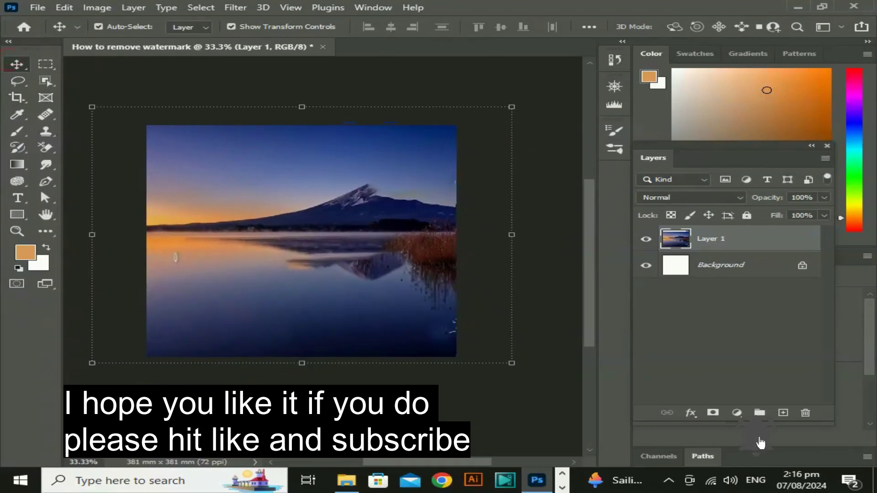